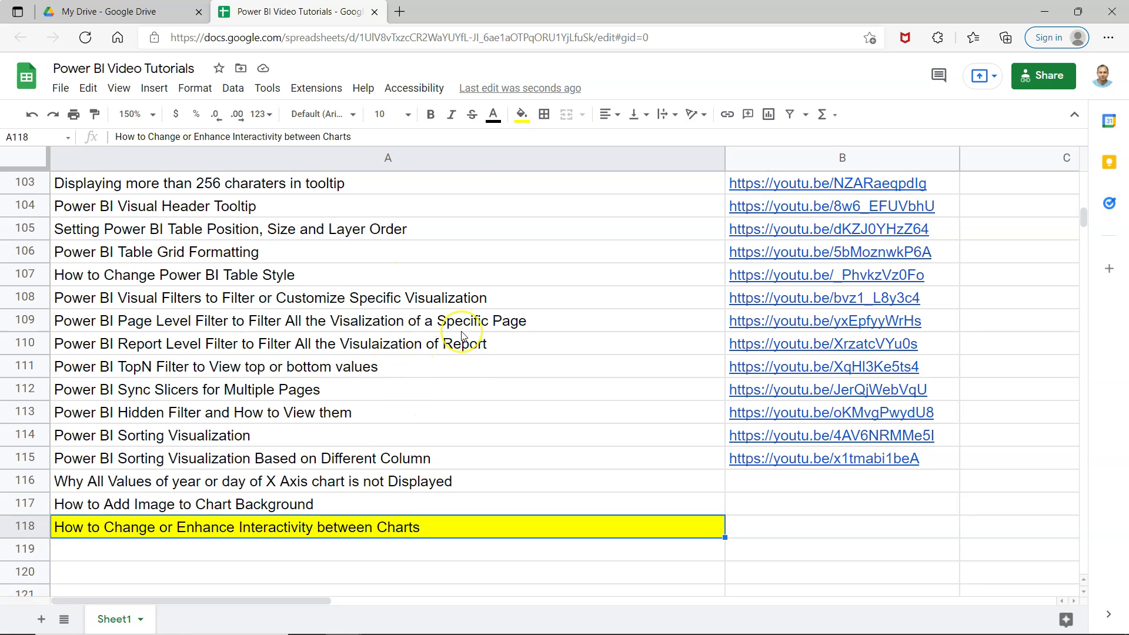
{"action": "scroll", "coordinate": [461, 335], "scroll_direction": "up", "scroll_amount": 1}
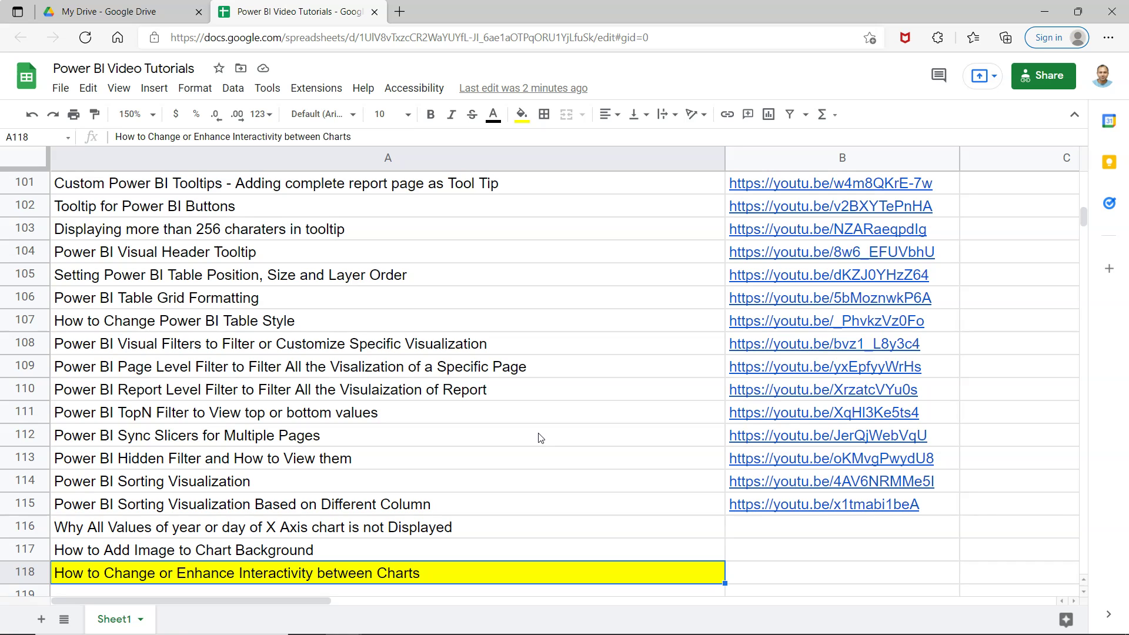
Switch from the tutorial sheet to the Power BI Desktop sales dashboard
{"action": "key", "text": "alt+Tab"}
{"action": "key", "text": "alt+Tab"}
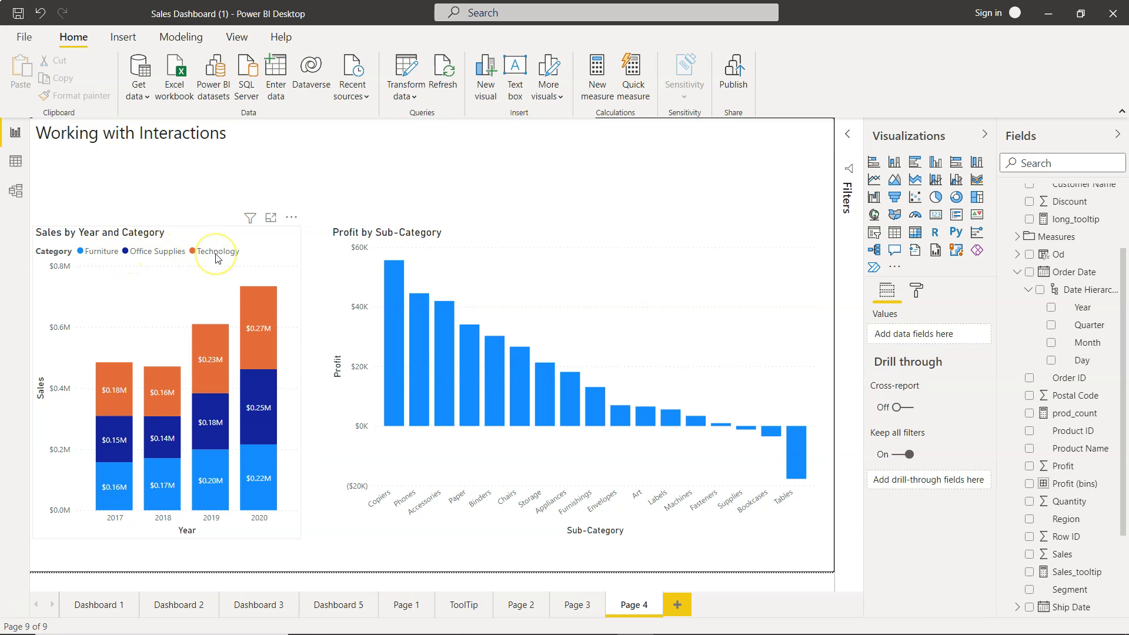
Cross-highlight profits from 2017 Technology and 2020 Office Supplies, then select the sales chart
{"action": "left_click", "coordinate": [113, 391]}
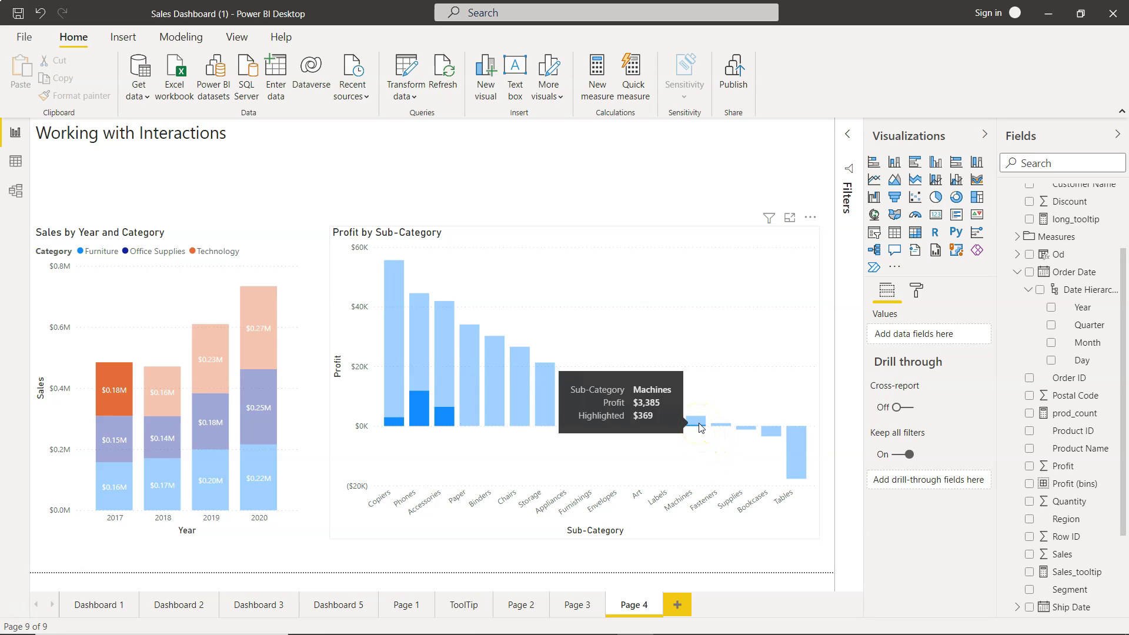
{"action": "mouse_move", "coordinate": [258, 406]}
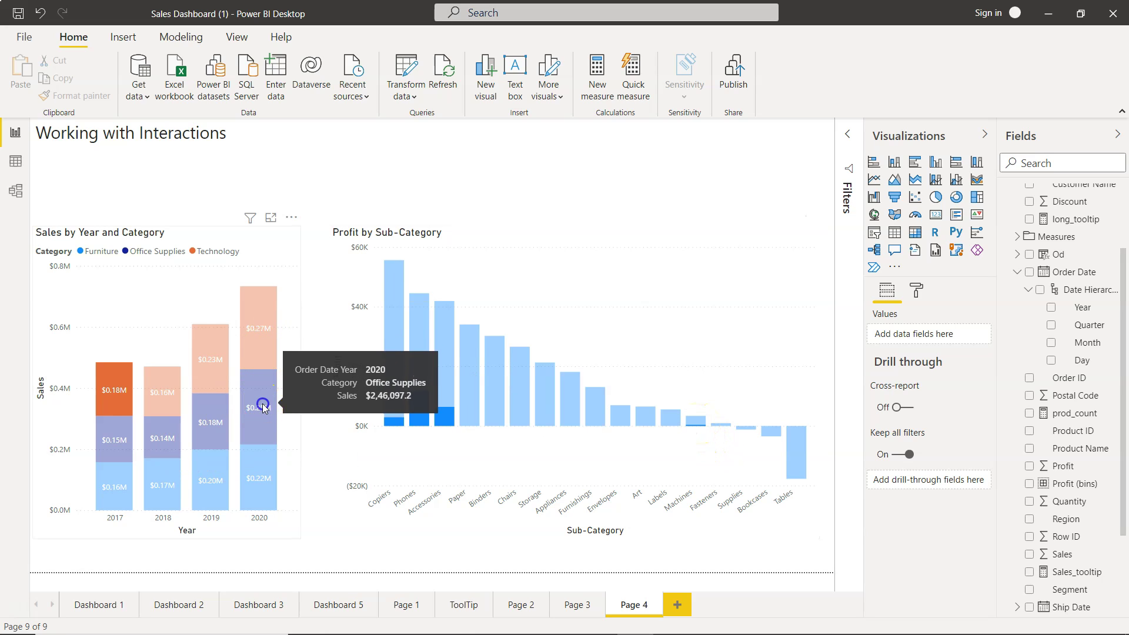
{"action": "left_click", "coordinate": [262, 406]}
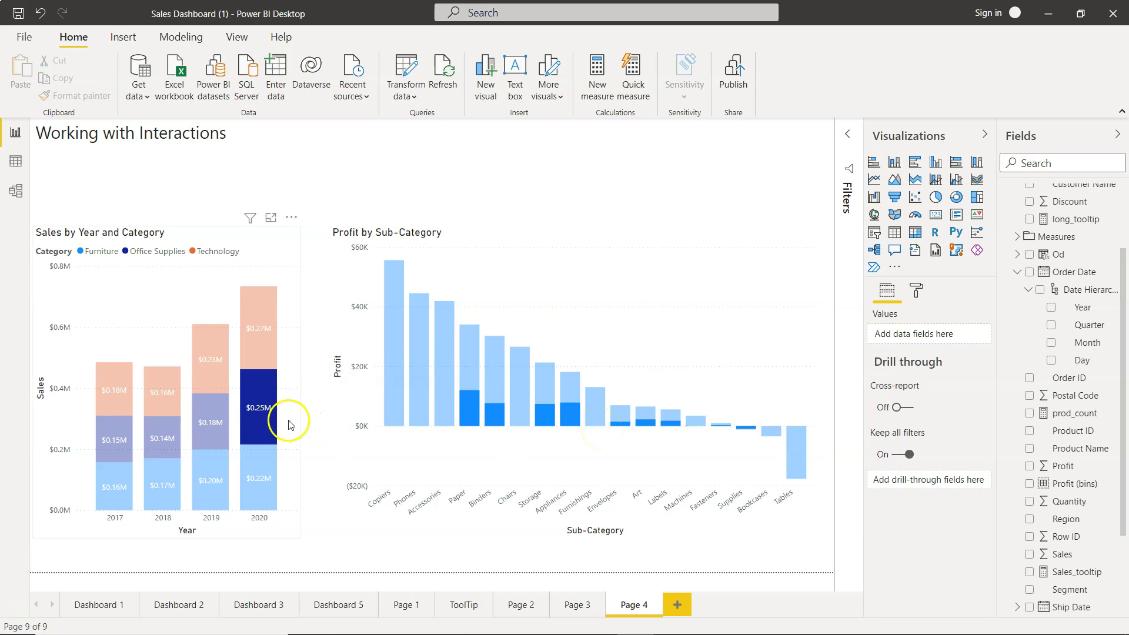
{"action": "mouse_move", "coordinate": [259, 329]}
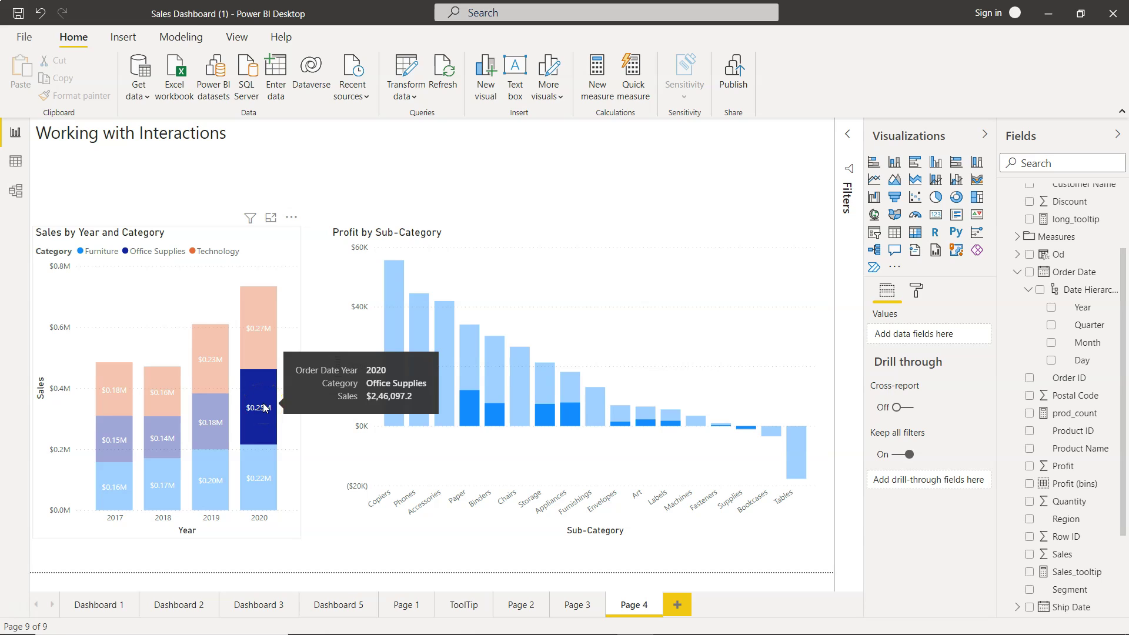
{"action": "left_click", "coordinate": [278, 237]}
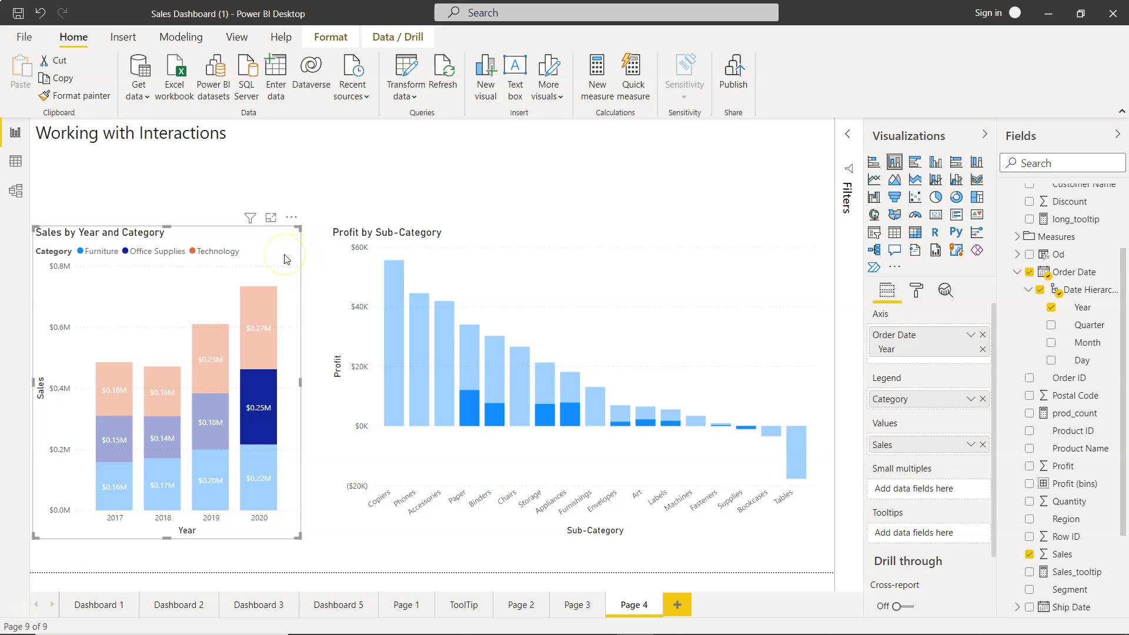
Turn on Edit interactions and set the sales chart to highlight the profit chart
{"action": "left_click", "coordinate": [331, 37]}
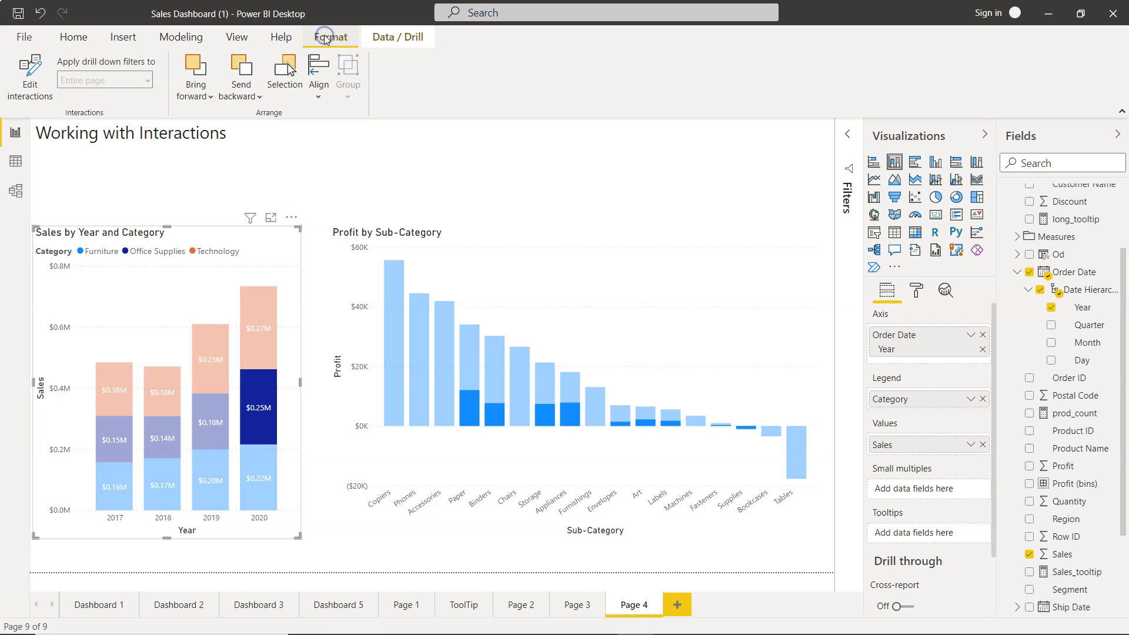
{"action": "left_click", "coordinate": [29, 85]}
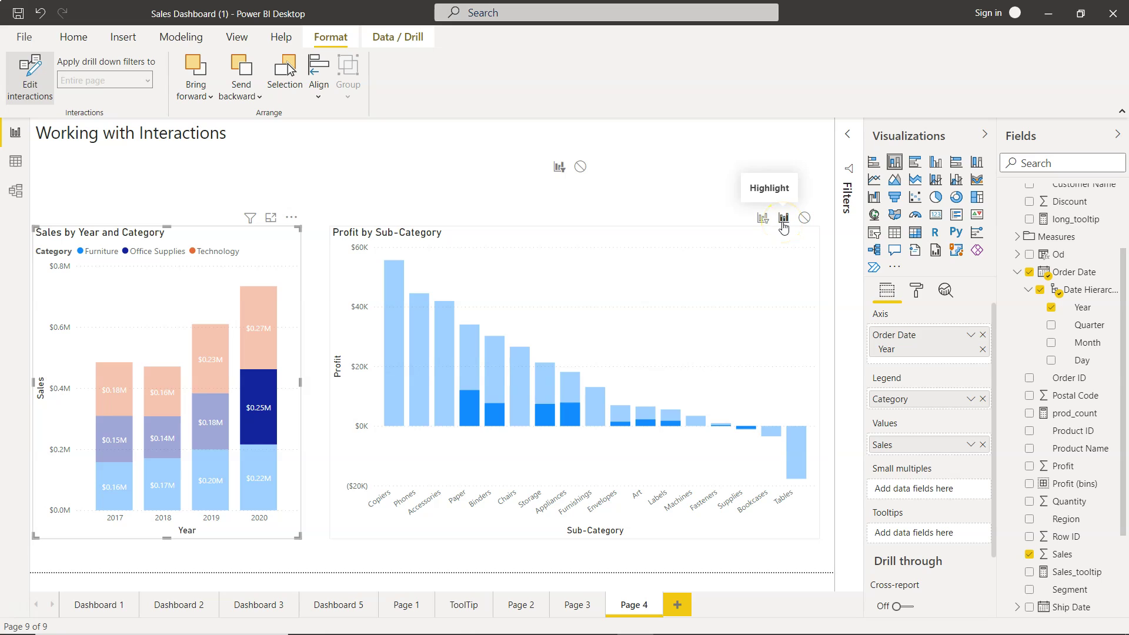
{"action": "left_click", "coordinate": [783, 218]}
Set the sales chart to filter the profit chart and test with 2019 Technology and 2020 Furniture
{"action": "left_click", "coordinate": [762, 220]}
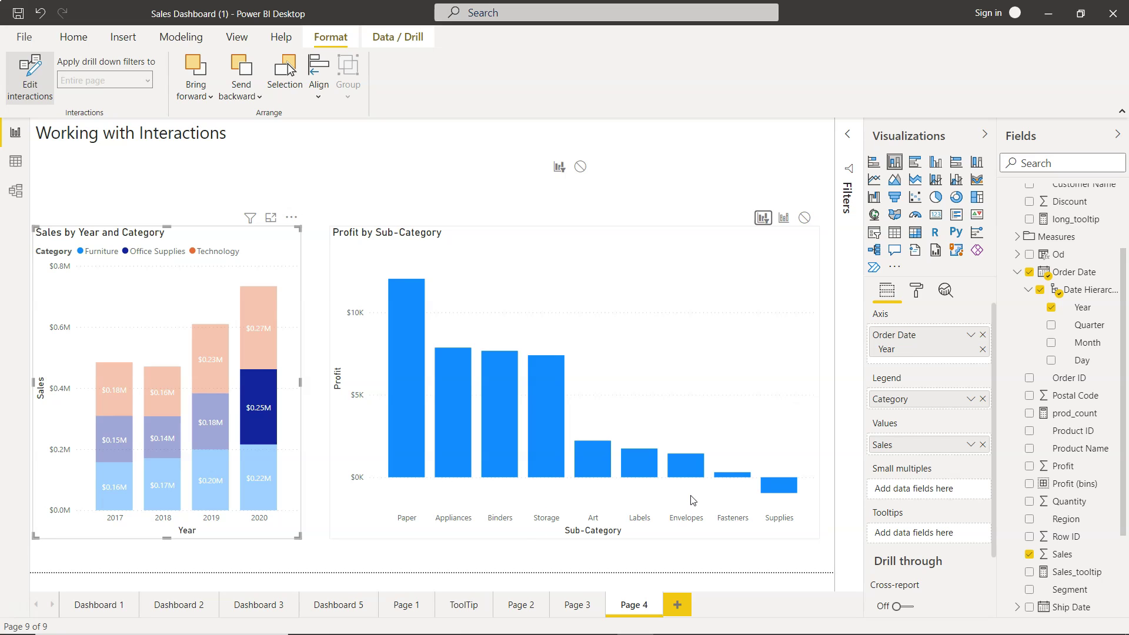
{"action": "mouse_move", "coordinate": [258, 406]}
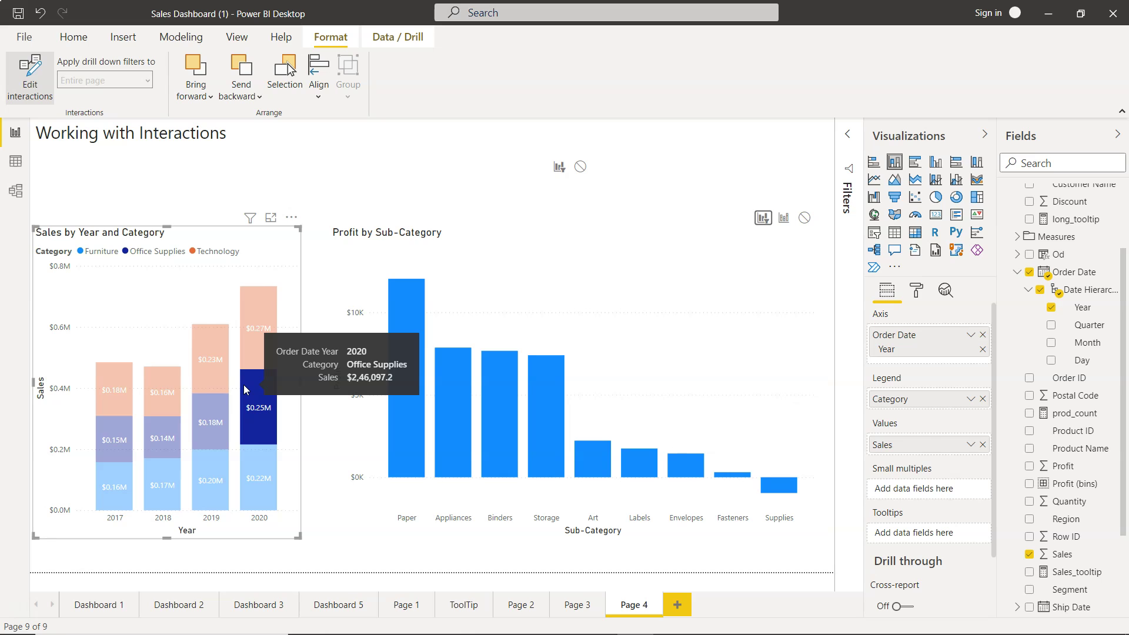
{"action": "left_click", "coordinate": [209, 358]}
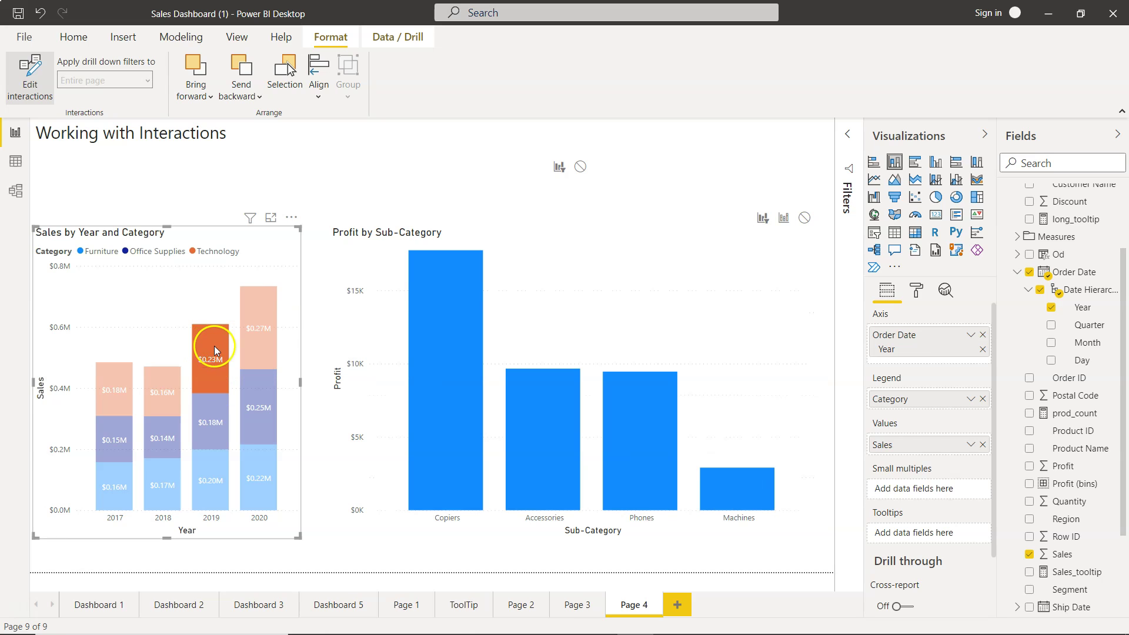
{"action": "mouse_move", "coordinate": [737, 490]}
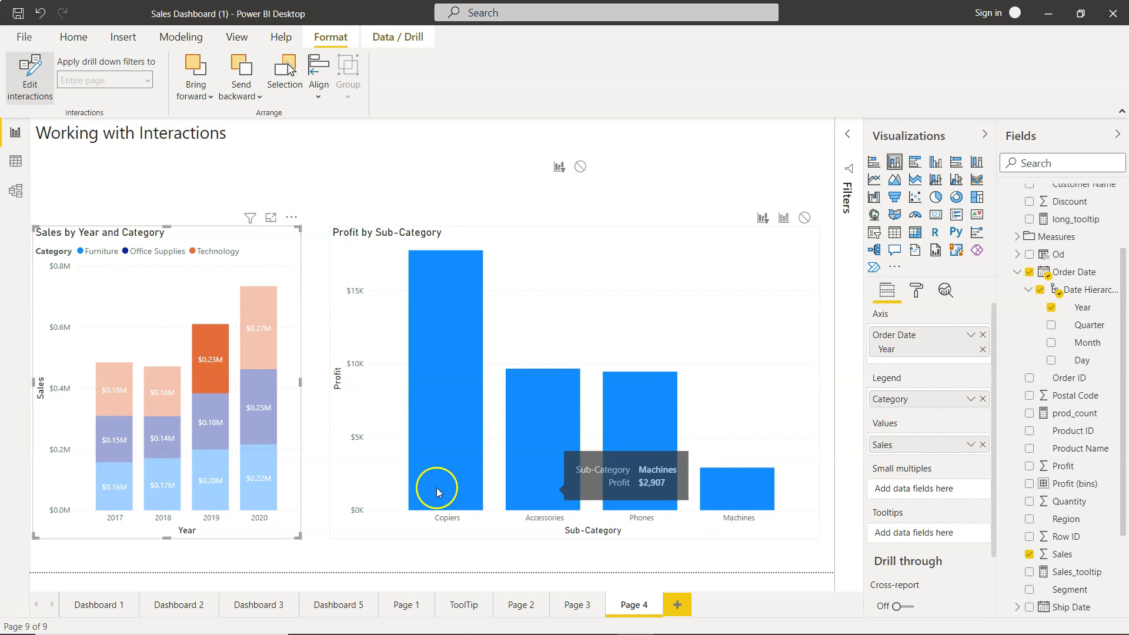
{"action": "left_click", "coordinate": [253, 490]}
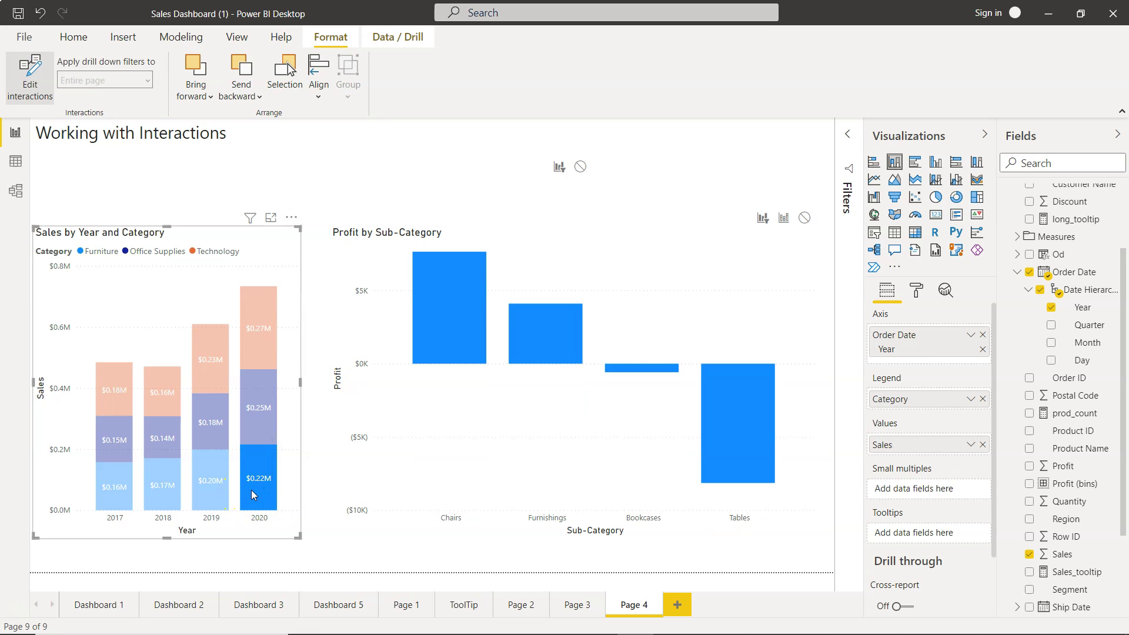
{"action": "left_click", "coordinate": [262, 489]}
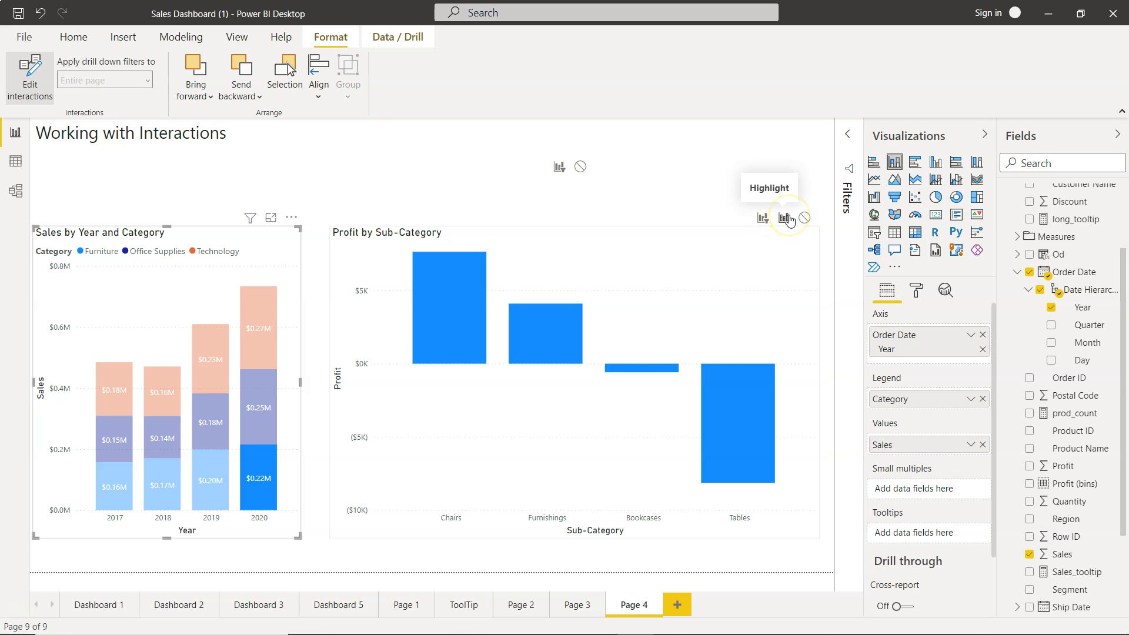
Set the sales chart's interaction with the profit chart to Highlight, then None, and nudge the chart lower
{"action": "left_click", "coordinate": [784, 218]}
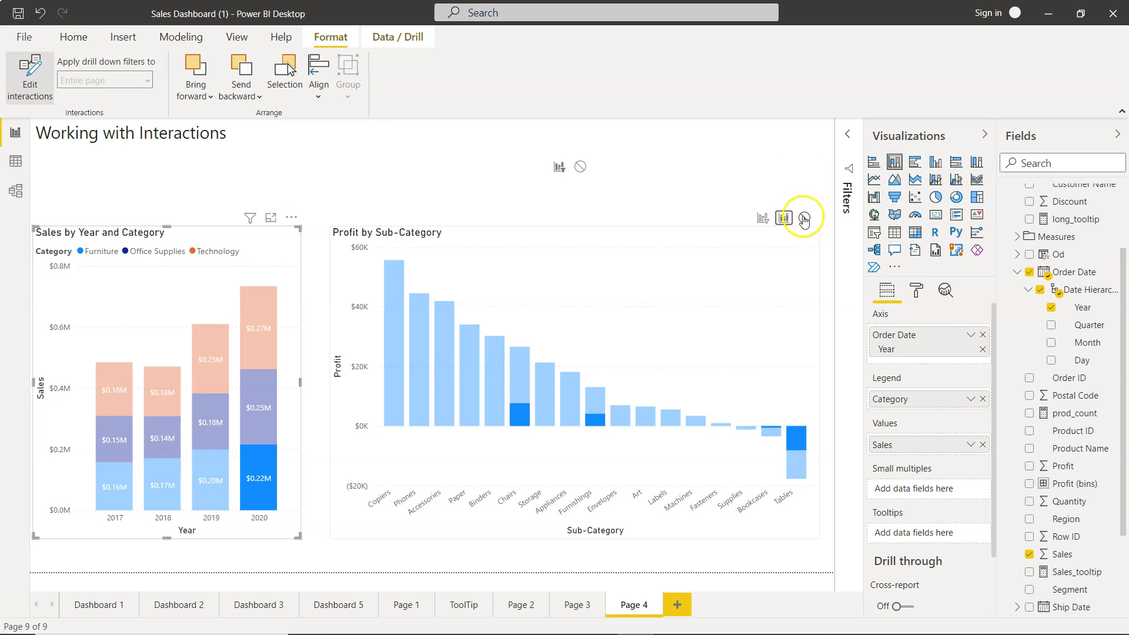
{"action": "left_click", "coordinate": [804, 219]}
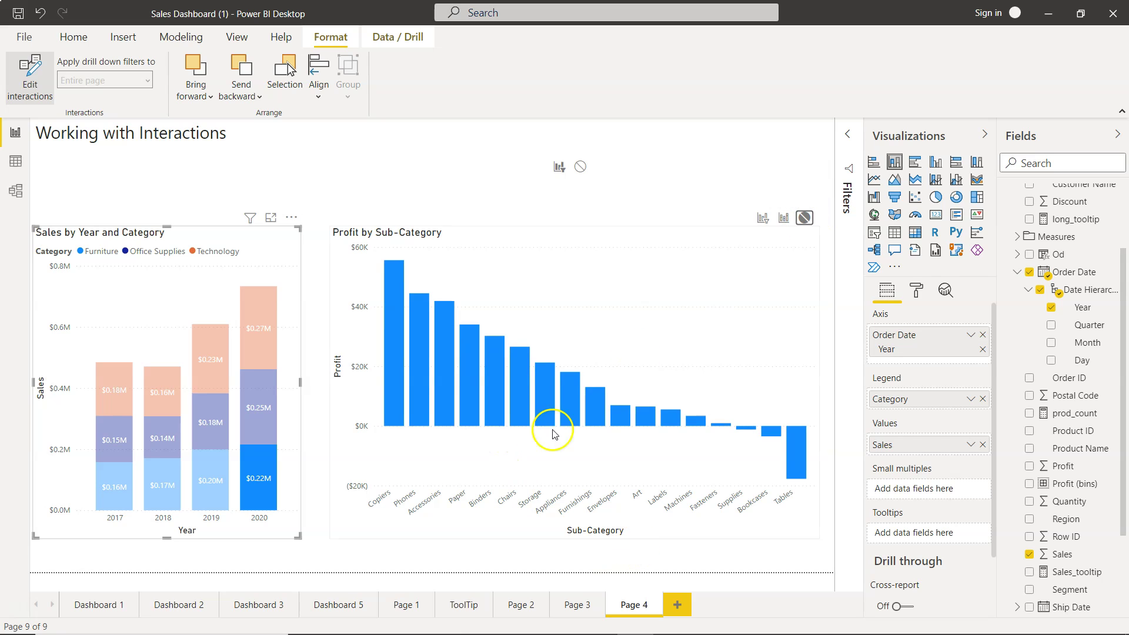
{"action": "left_click", "coordinate": [272, 408]}
{"action": "left_click_drag", "start_coordinate": [164, 362], "coordinate": [163, 384]}
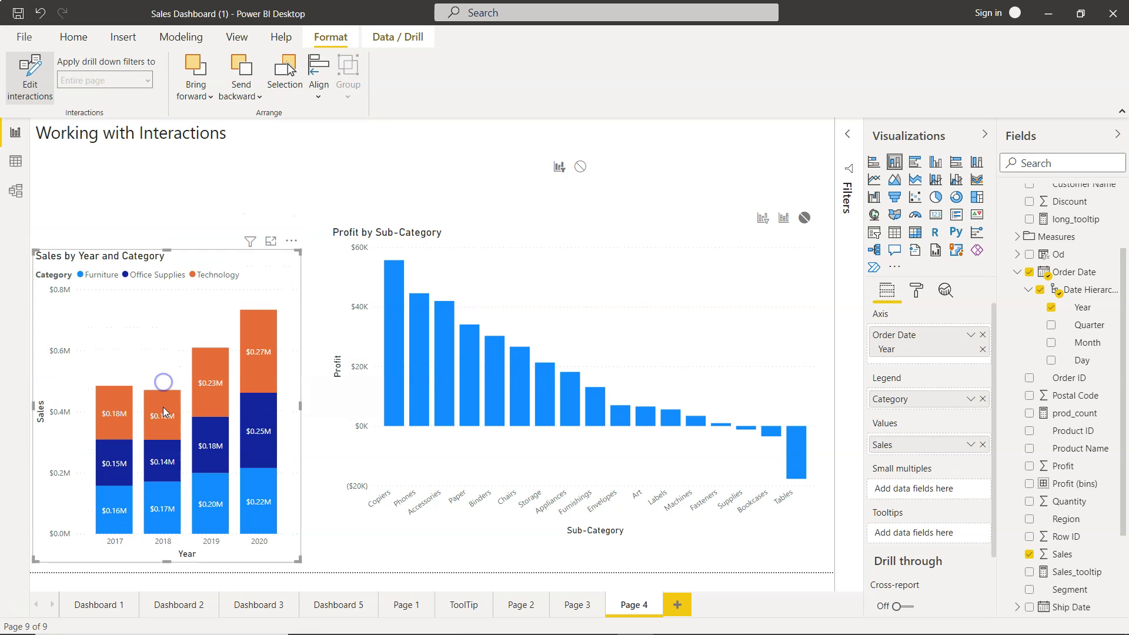
Select 2018 Technology, 2017 Technology and 2018 Office Supplies to confirm profits stay unchanged
{"action": "left_click", "coordinate": [164, 406]}
{"action": "left_click", "coordinate": [114, 413]}
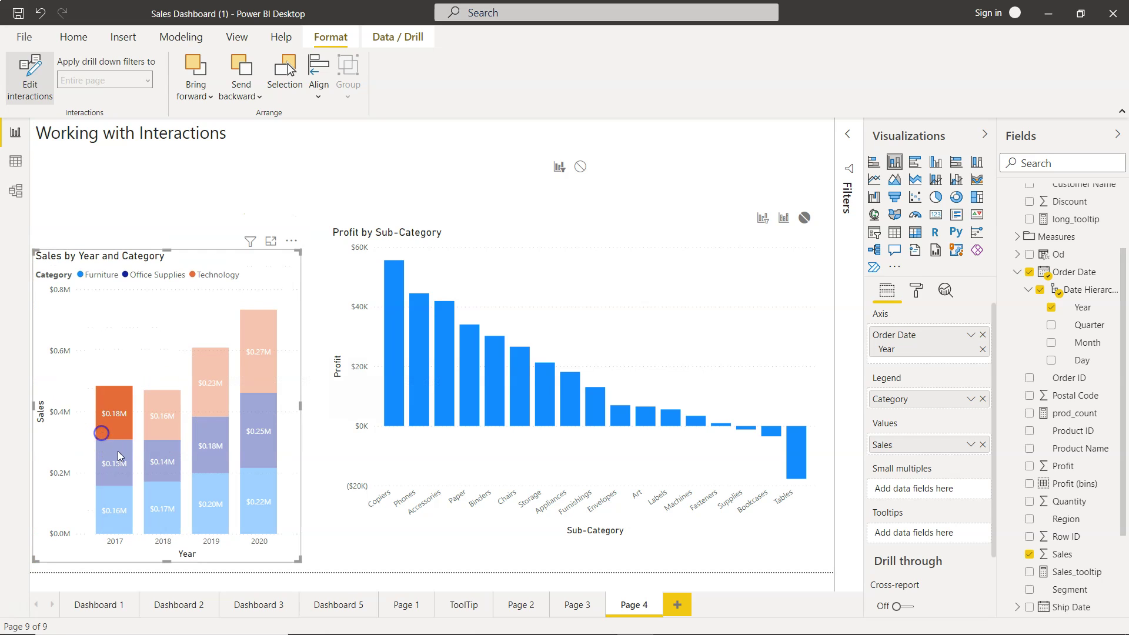
{"action": "left_click", "coordinate": [154, 462]}
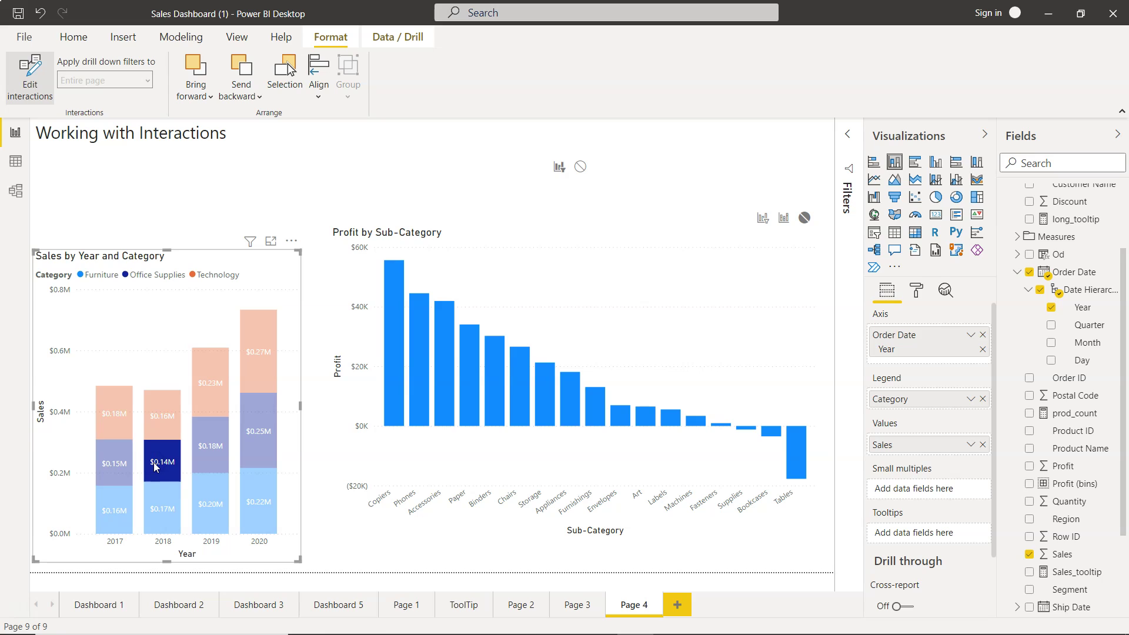